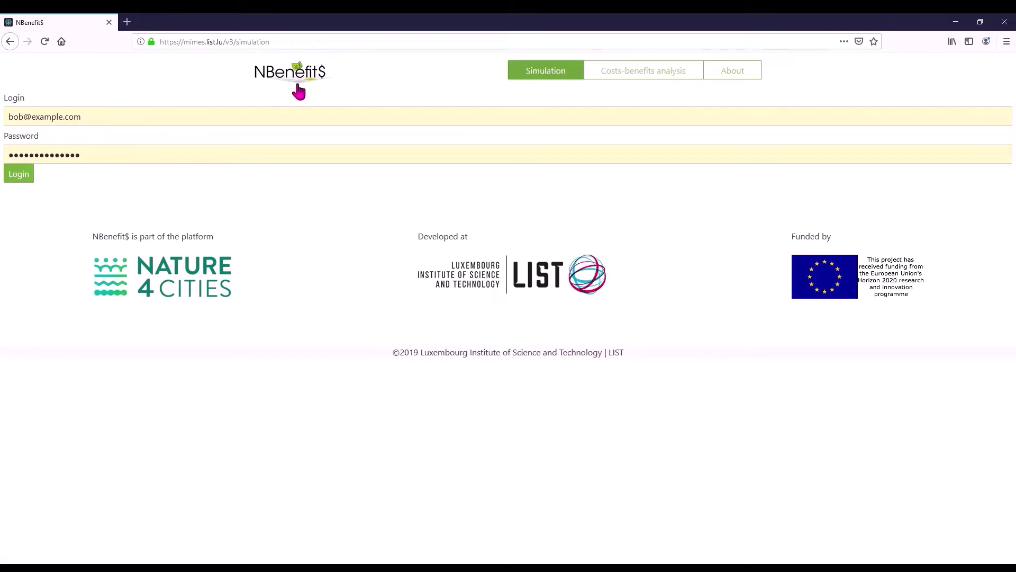
Log in with the prefilled credentials and position the simulation grid over the green plot between Calle Preciados and Plaza de San Martín
click(19, 176)
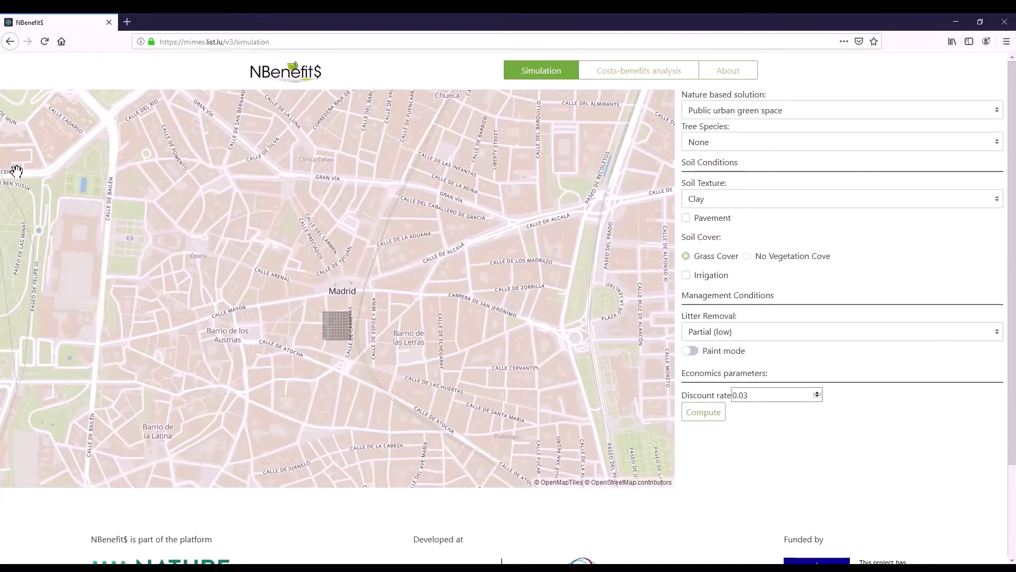
drag(242, 258, 425, 367)
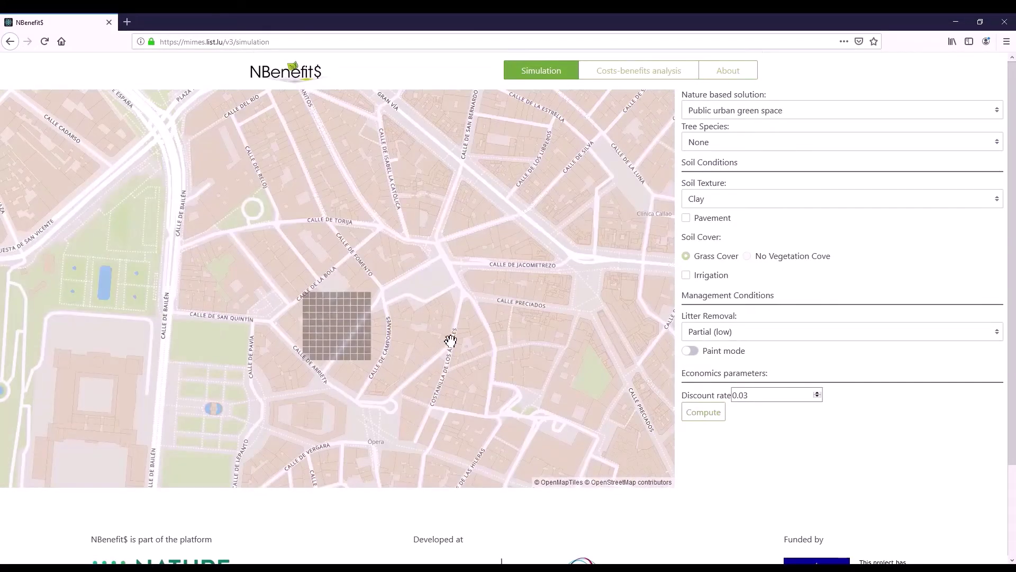
drag(451, 342, 204, 303)
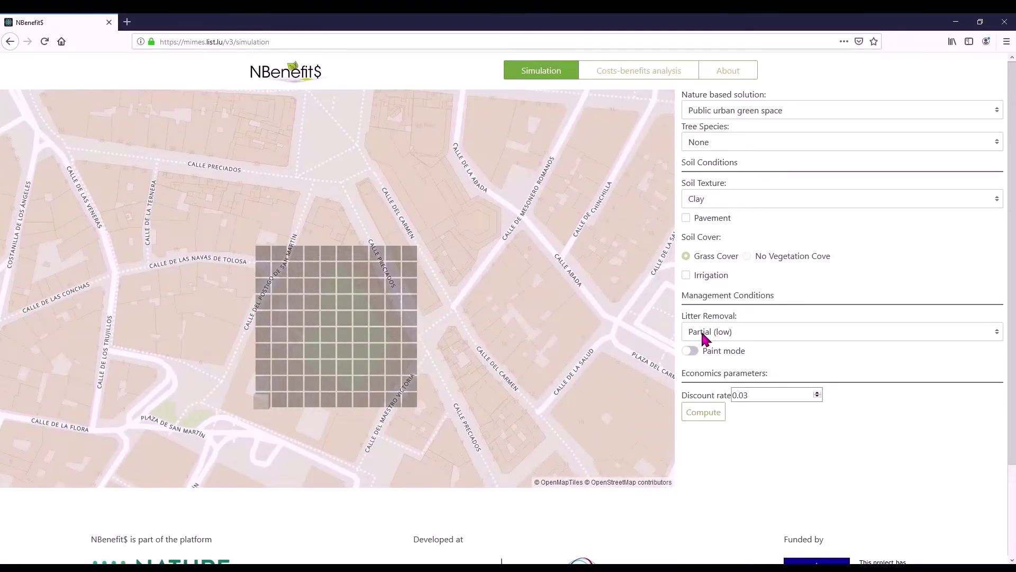
drag(618, 331, 632, 333)
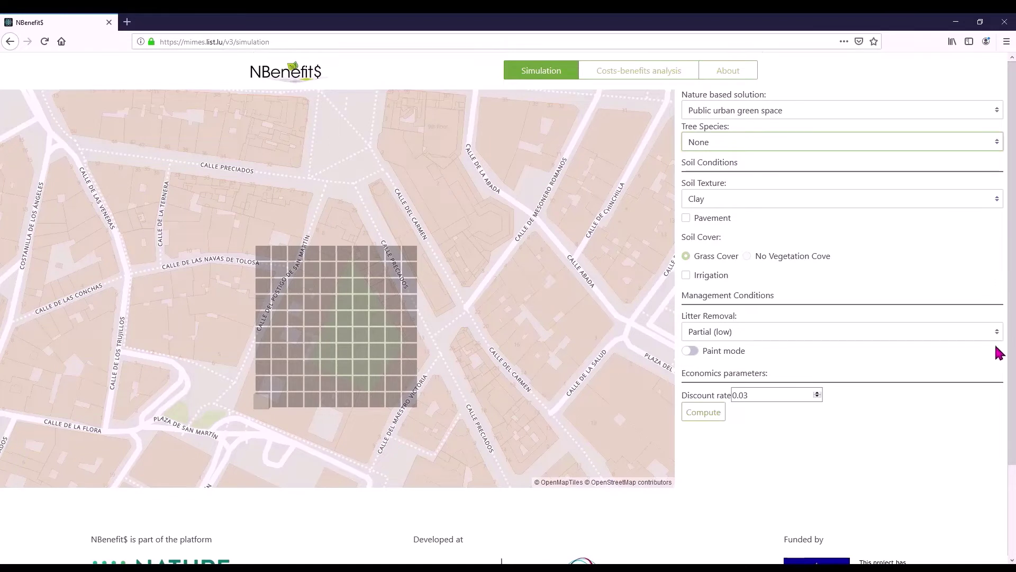
Configure the planting with Pinus sylvestris trees on sand soil, with pavement and irrigation enabled
click(737, 316)
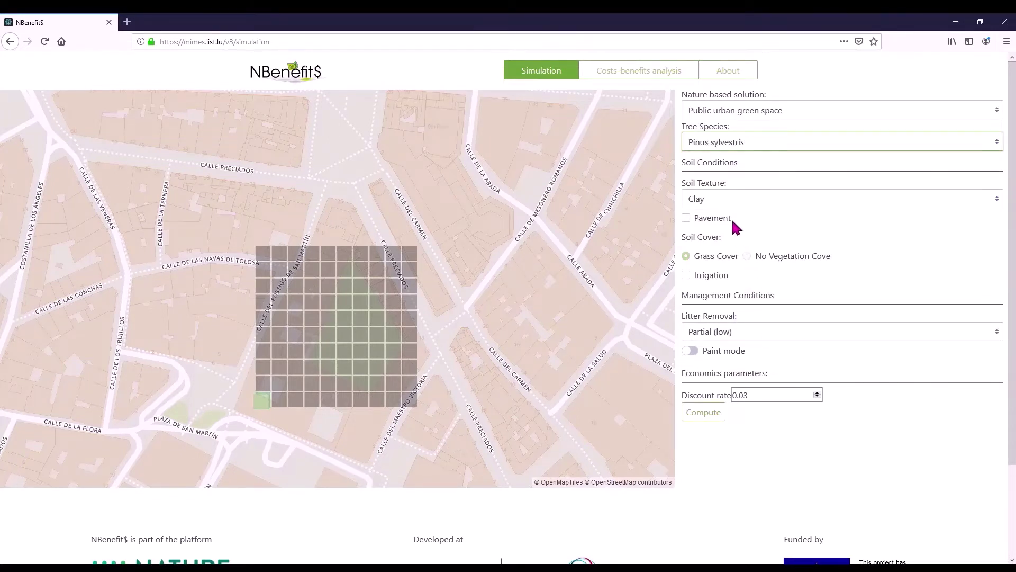
click(735, 200)
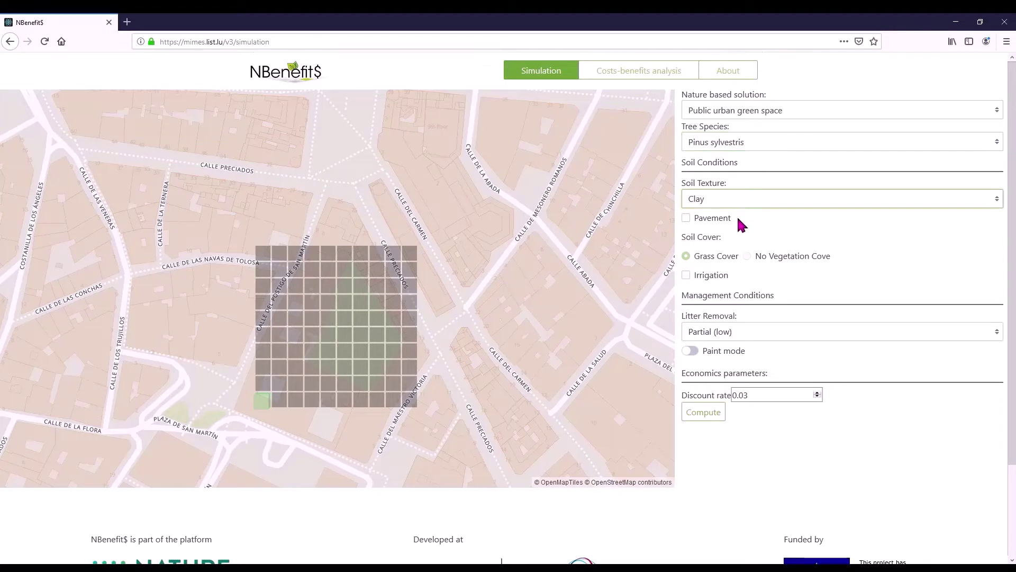
click(707, 280)
click(686, 218)
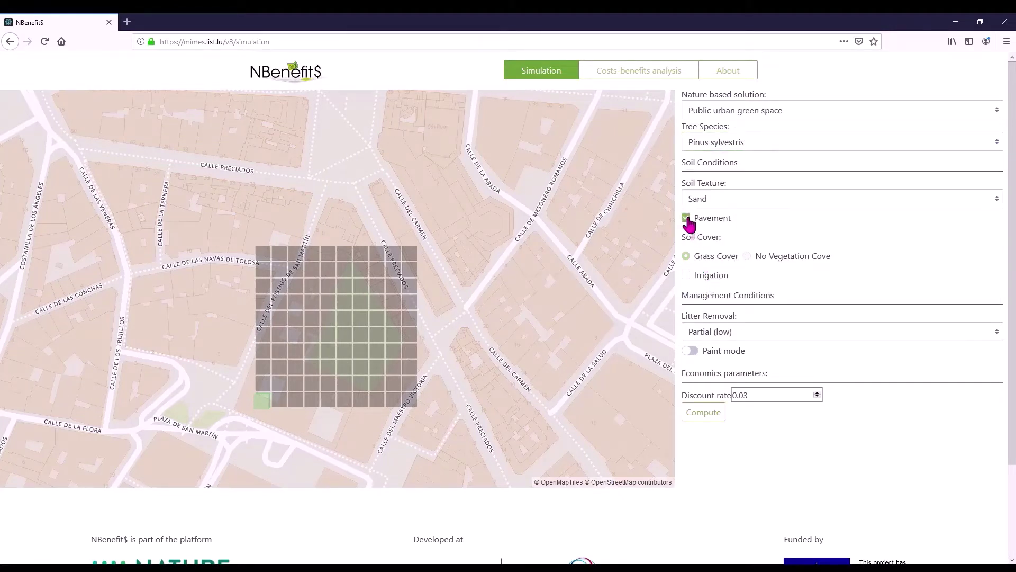
click(686, 275)
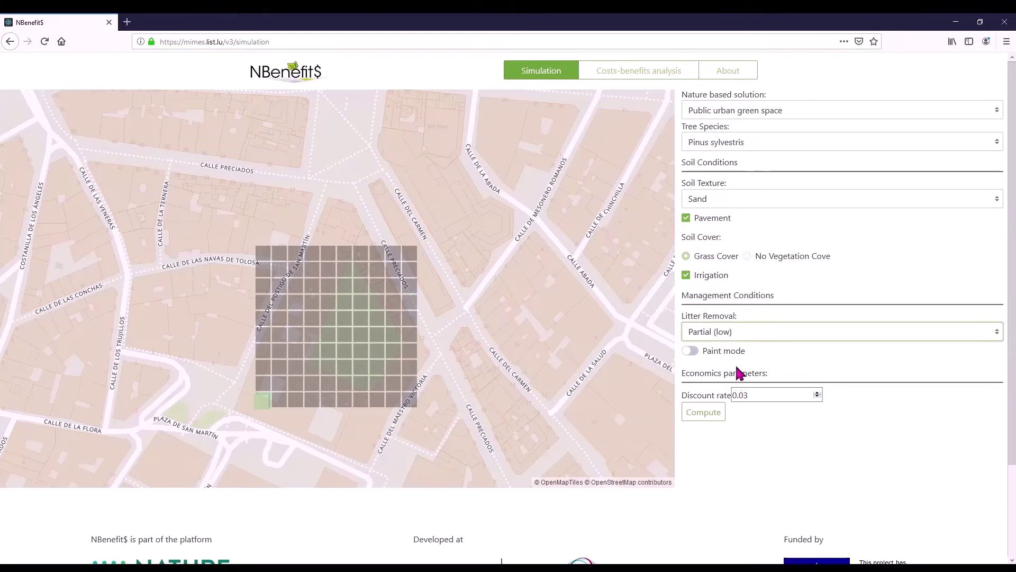
Paint the planting onto grid columns 6–7 in rows 3–4, plus columns 5 and 8 in row 5, and leave paint mode
click(692, 352)
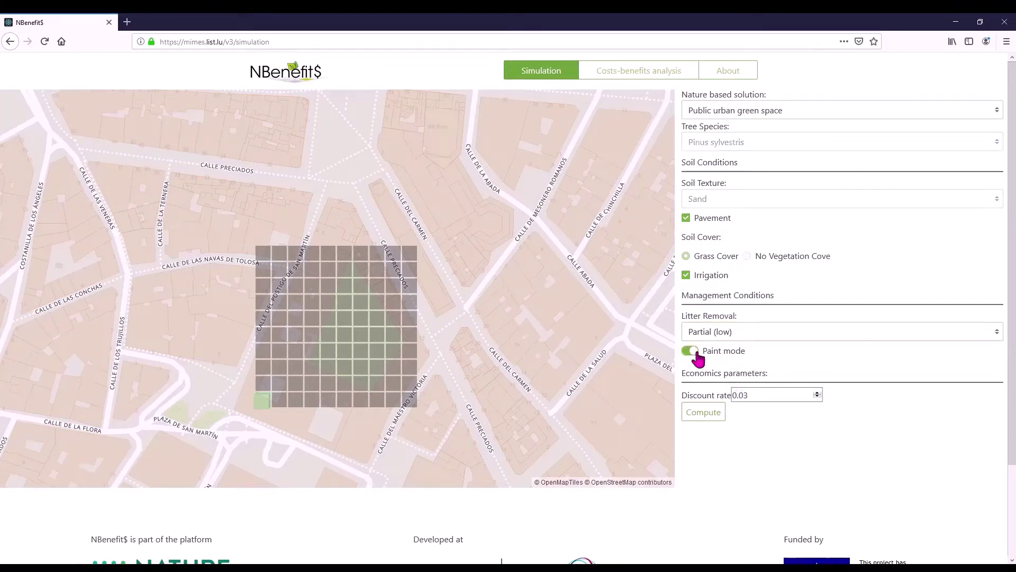
click(345, 286)
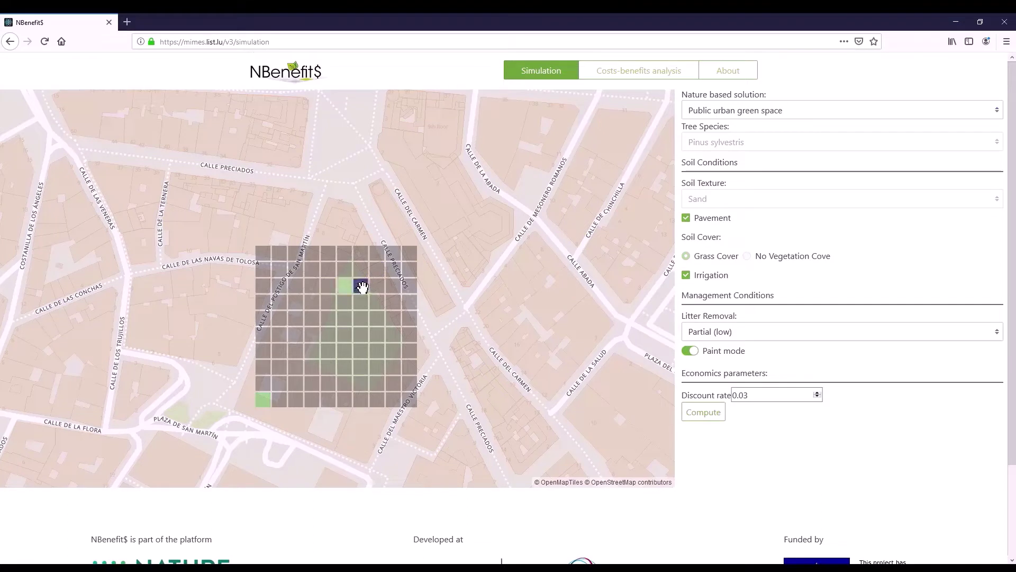
click(362, 287)
click(359, 299)
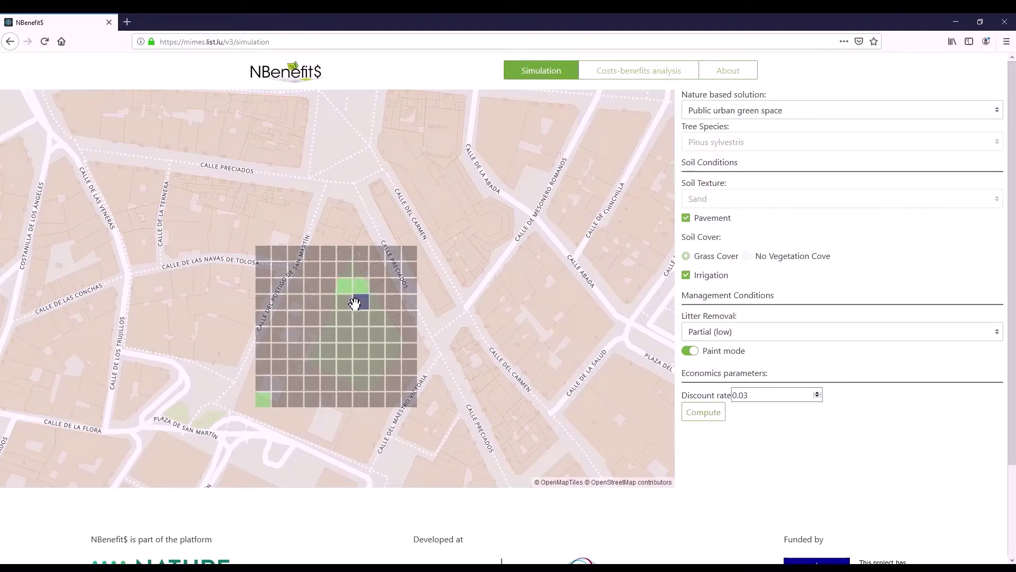
click(344, 302)
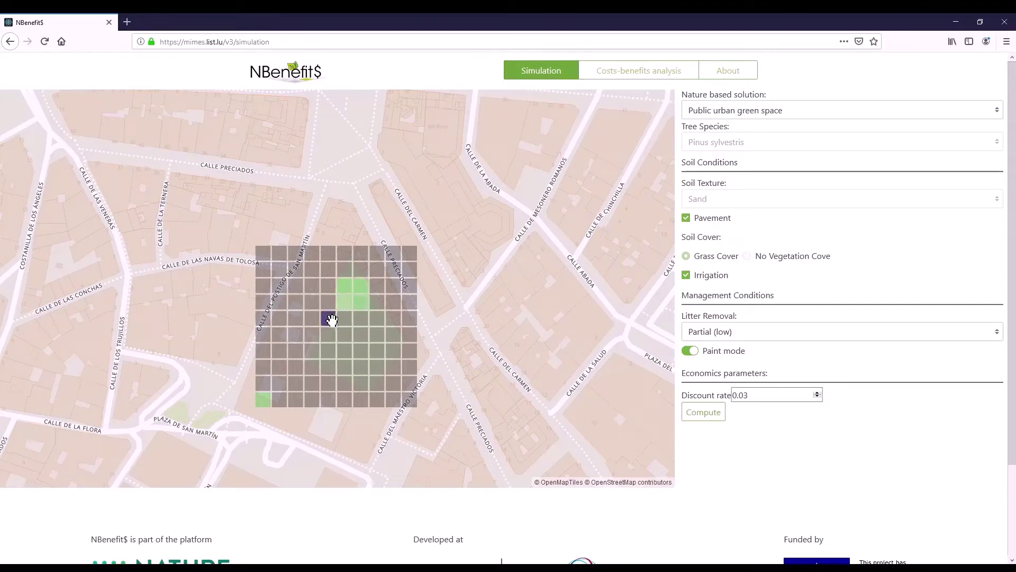
click(331, 317)
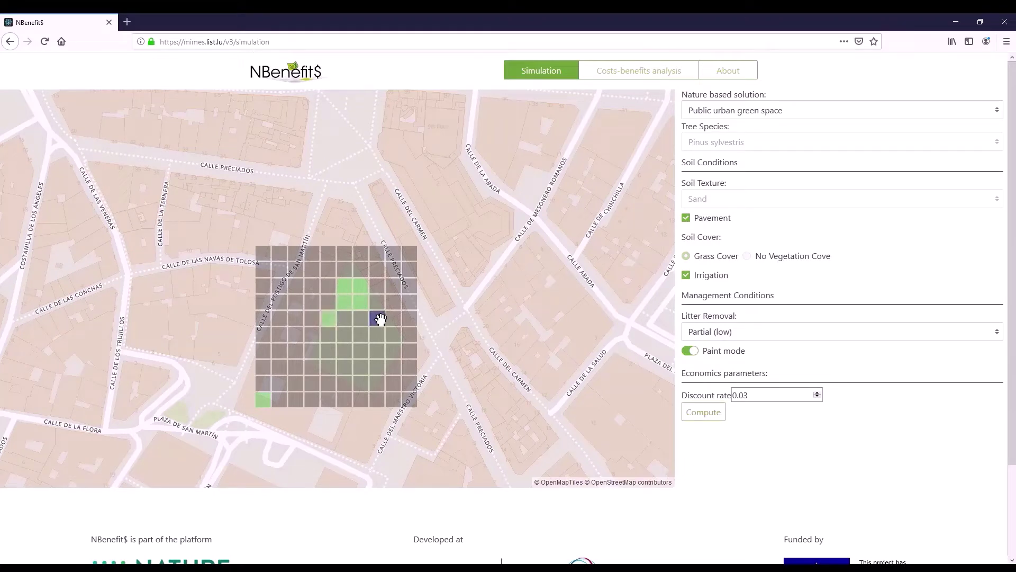
click(379, 318)
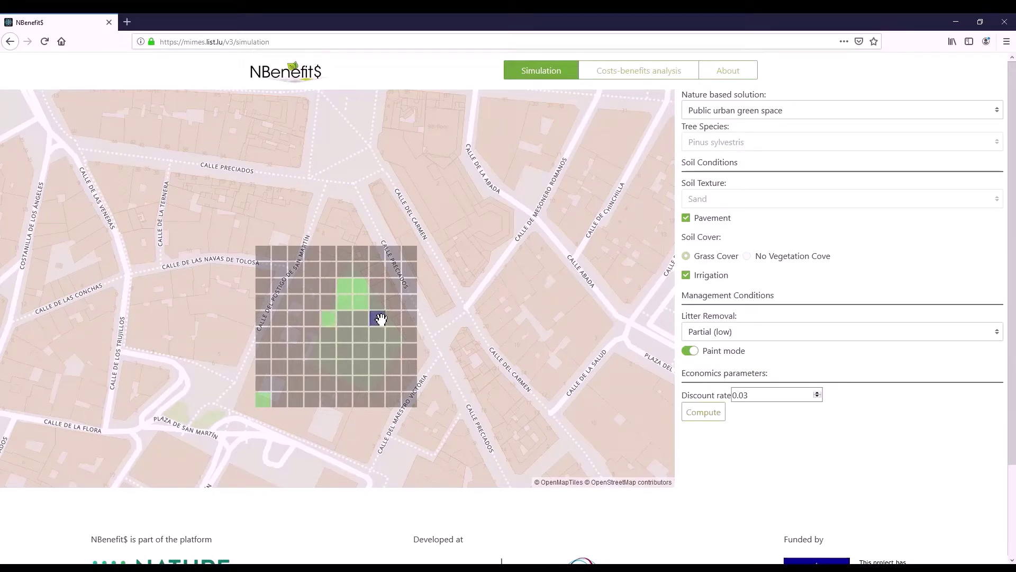
click(687, 353)
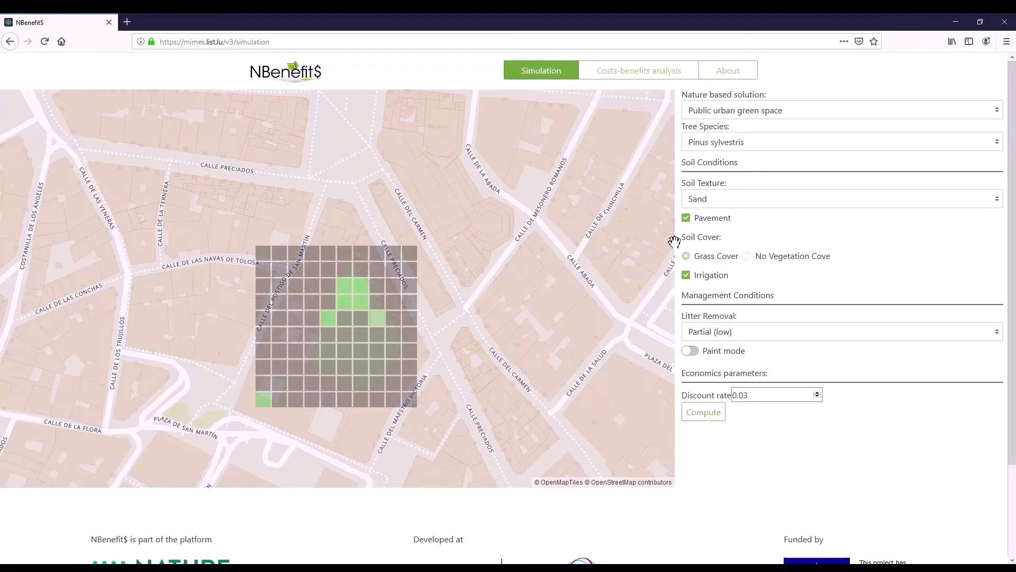
Change the planting setup to Quercus ilex on clay soil without pavement or irrigation, with Medium litter removal
click(714, 146)
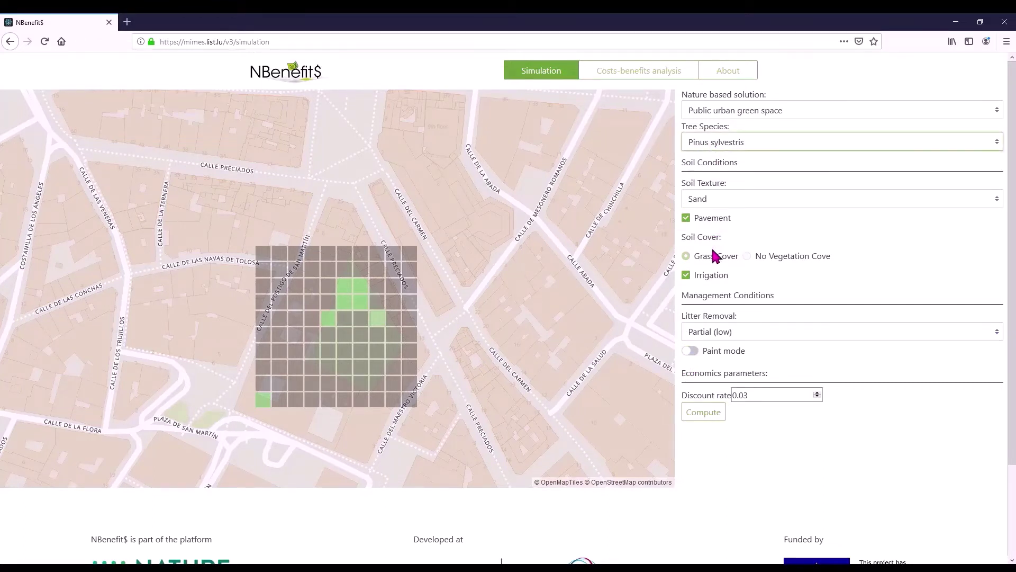
click(718, 418)
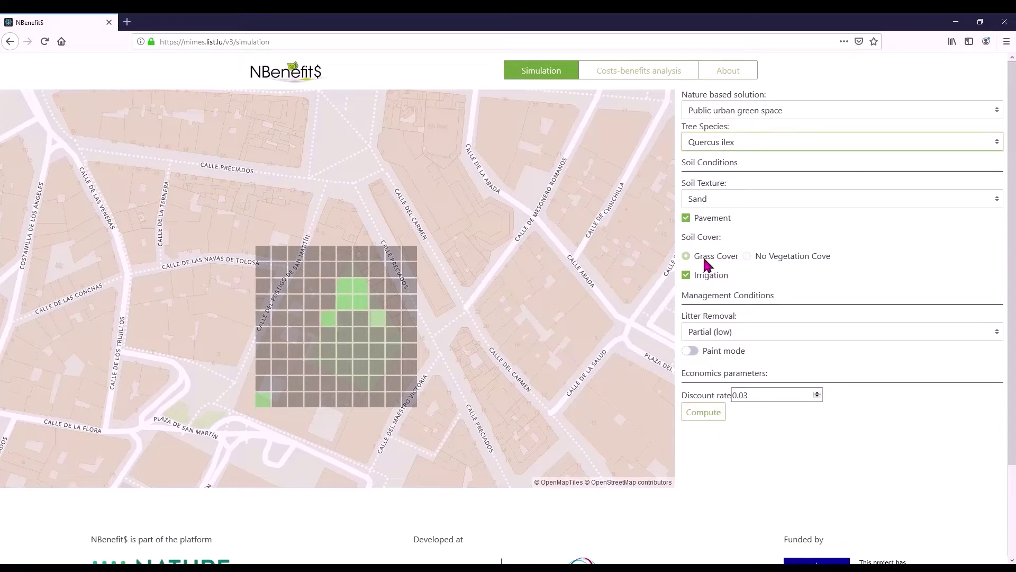
click(701, 200)
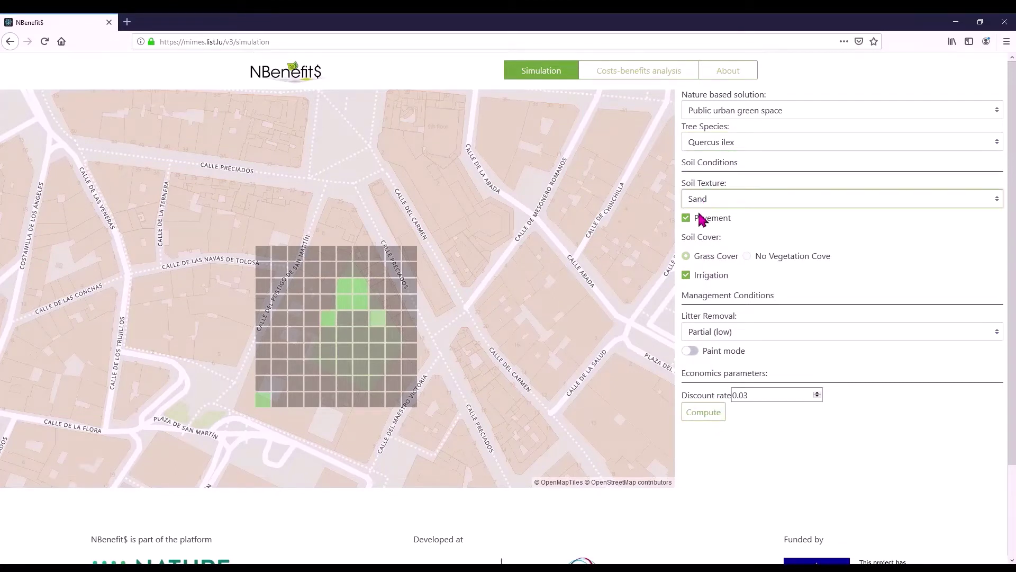
click(690, 221)
click(687, 221)
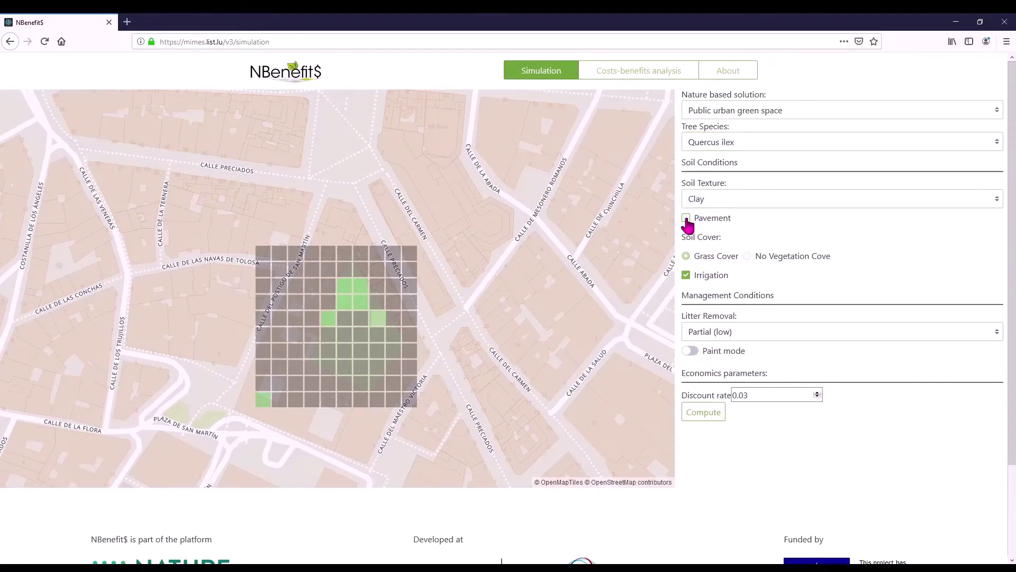
click(686, 277)
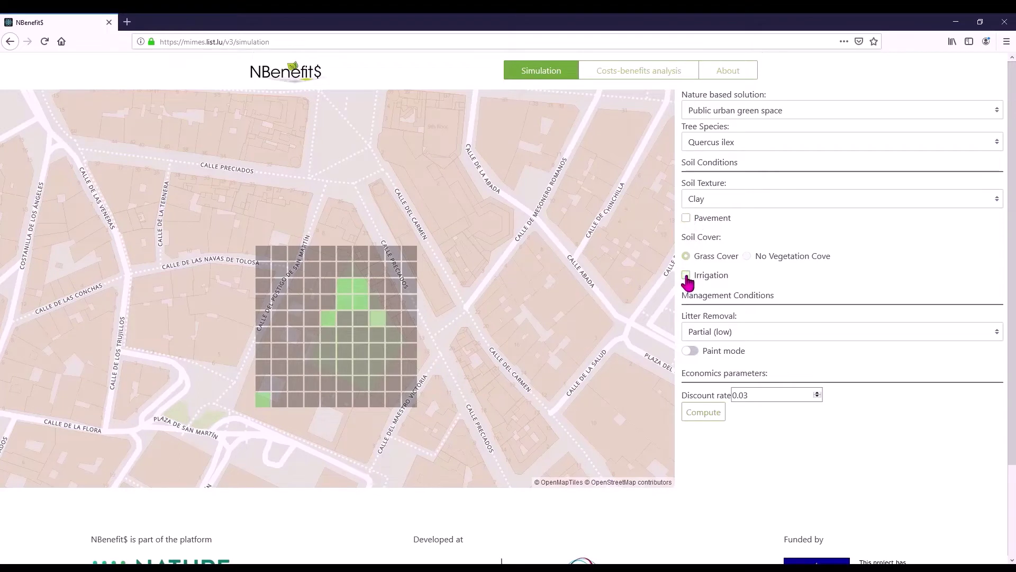
click(696, 332)
click(697, 375)
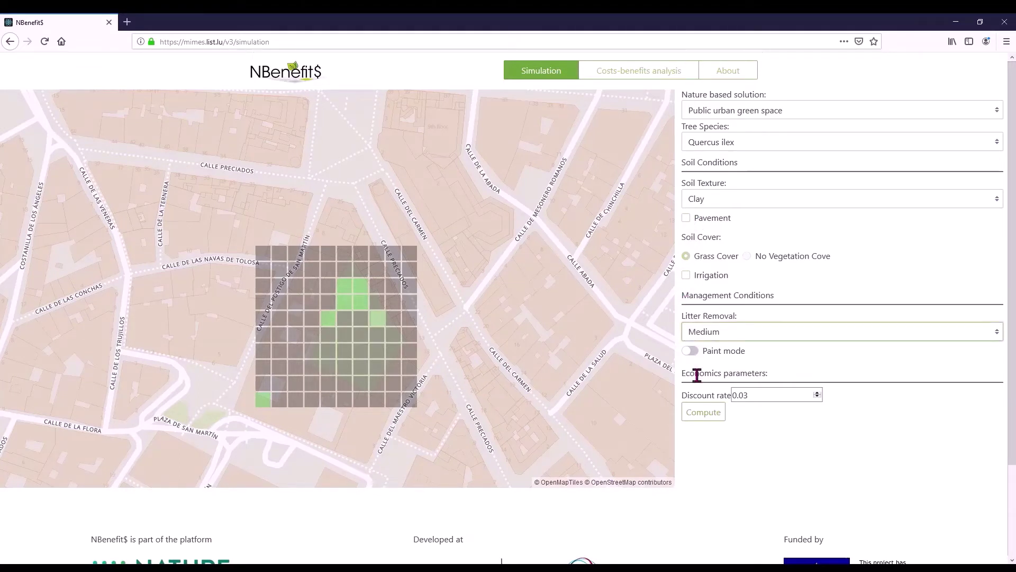
Paint four adjacent cells with this planting along the green plot's lower edge, in columns 5–8 of grid row 8
click(690, 351)
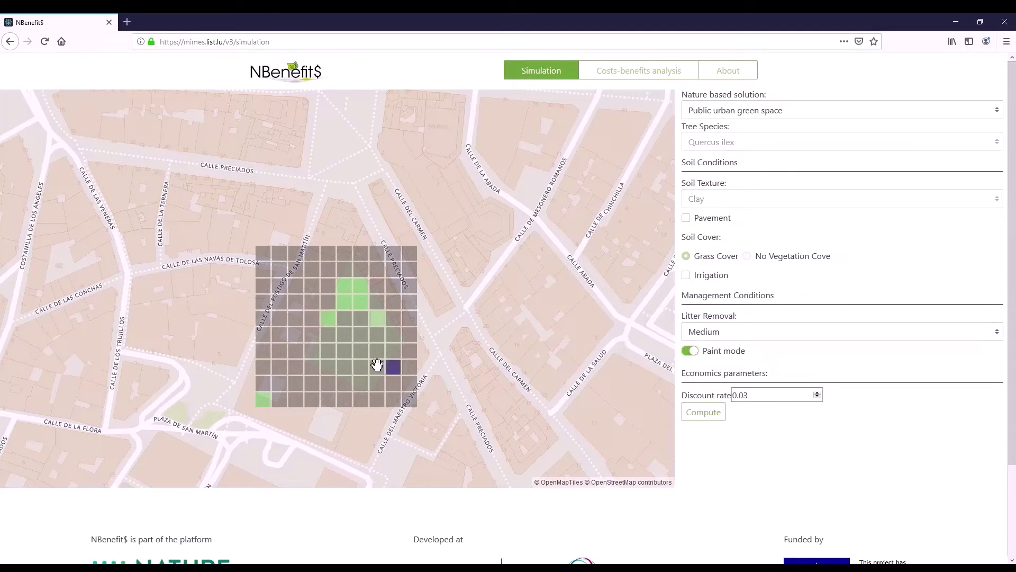
click(344, 367)
click(360, 367)
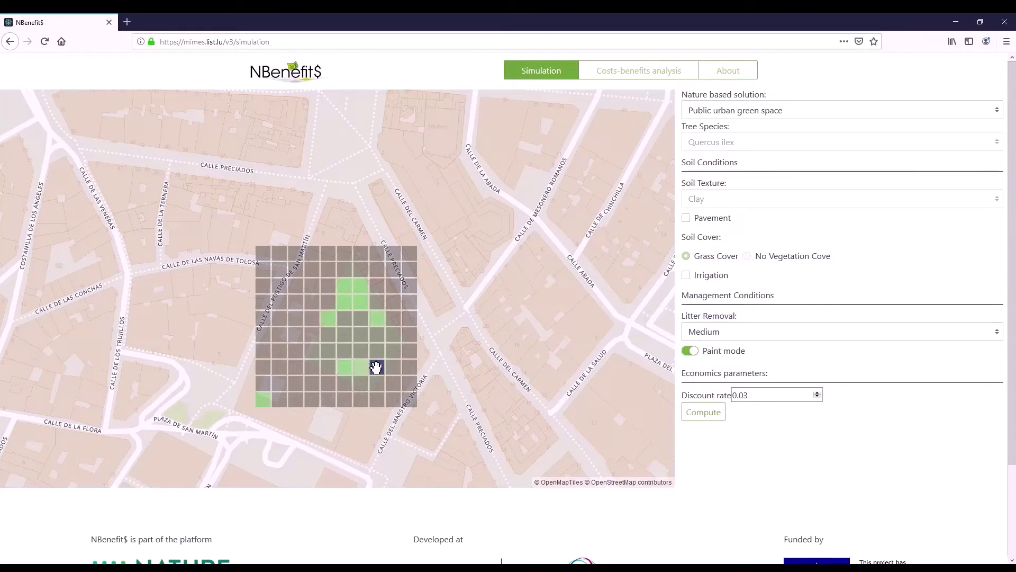
click(377, 368)
click(328, 367)
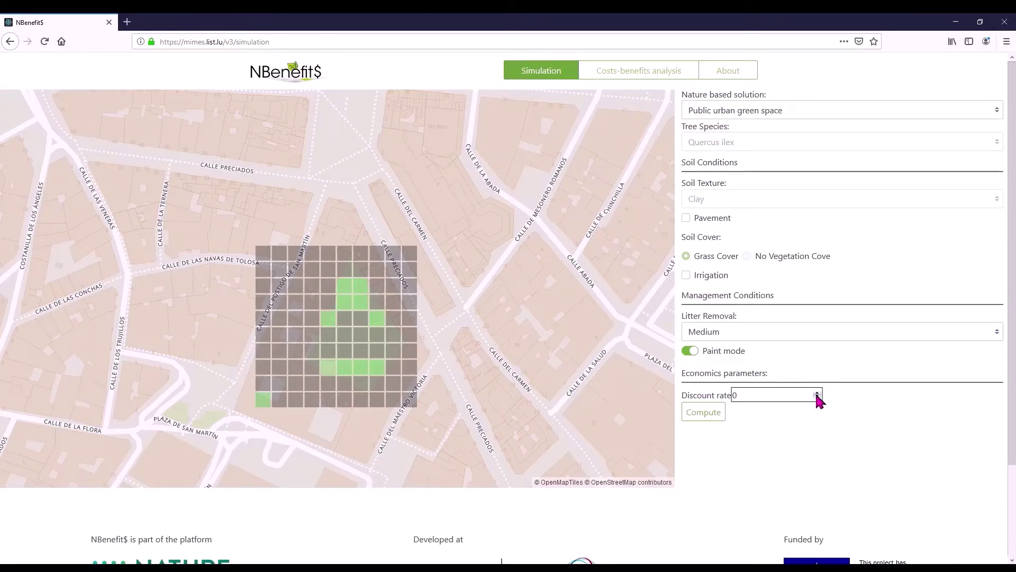
Adjust the discount rate and compute the costs-benefits analysis for the painted grid
click(814, 394)
click(704, 414)
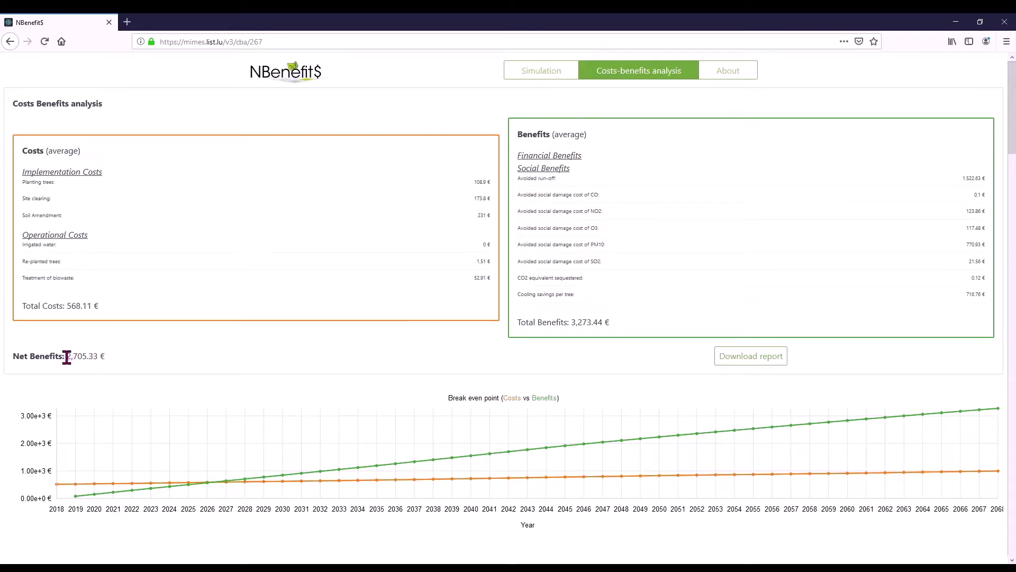
Examine the net benefits figure and the break-even point of costs versus benefits on the yearly chart
drag(68, 356, 108, 363)
scroll(308, 355, down, 4)
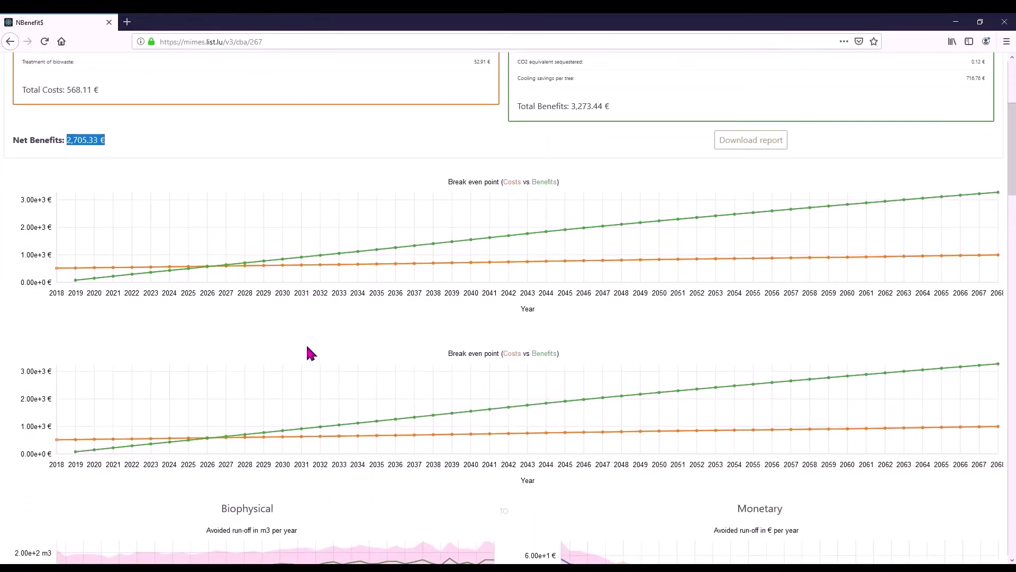
mouse_move(214, 272)
Compare the Biophysical and Monetary charts for avoided run-off, air pollutants, CO₂ sequestration and cooling savings per tree
scroll(645, 349, down, 4)
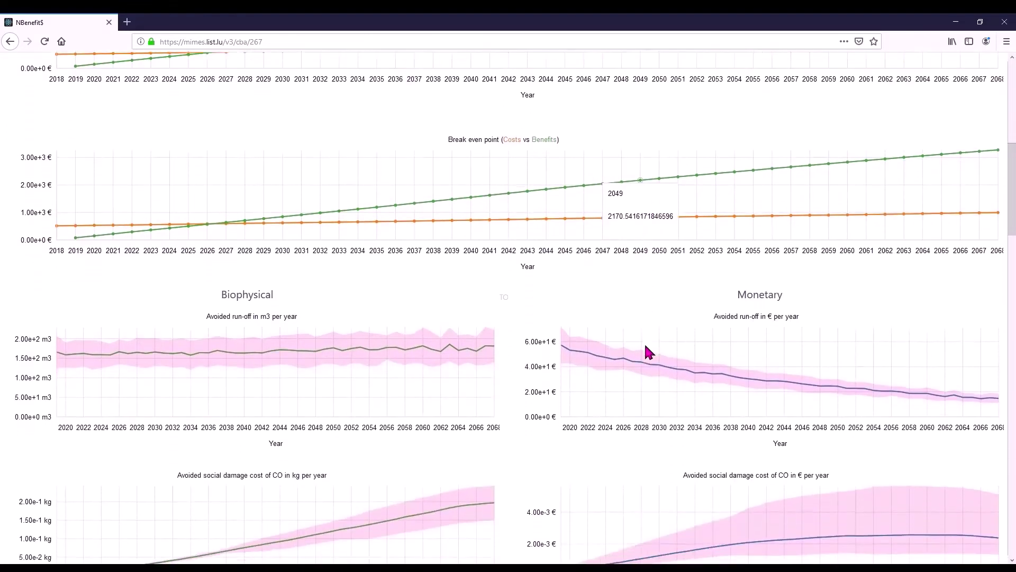
drag(222, 294, 295, 301)
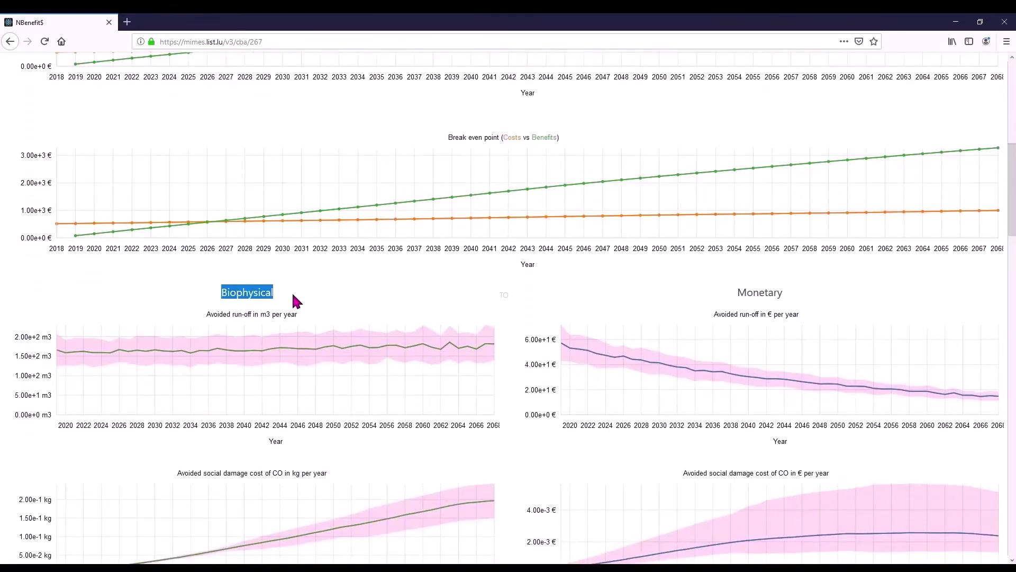
drag(738, 291, 800, 300)
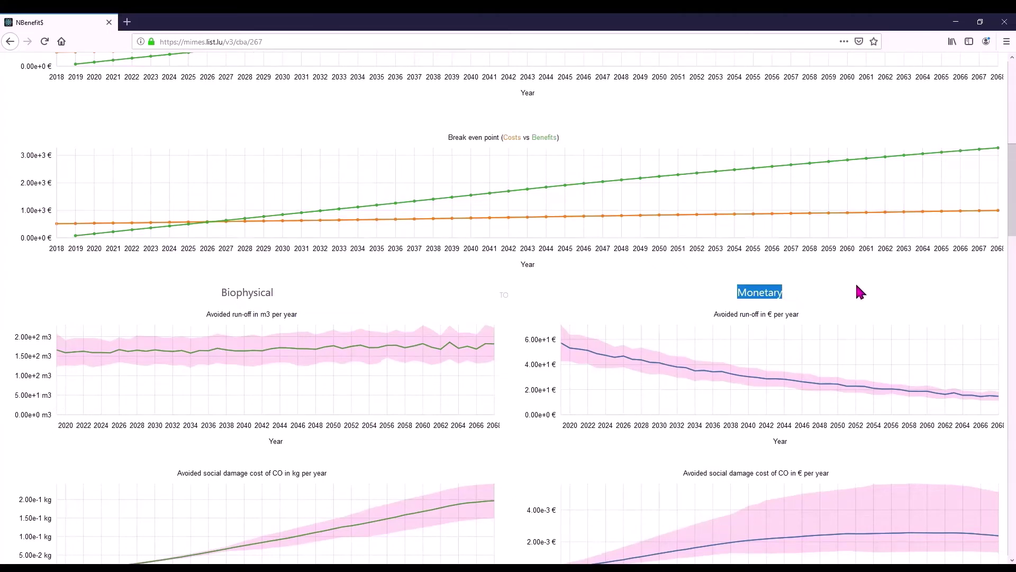
scroll(856, 286, down, 4)
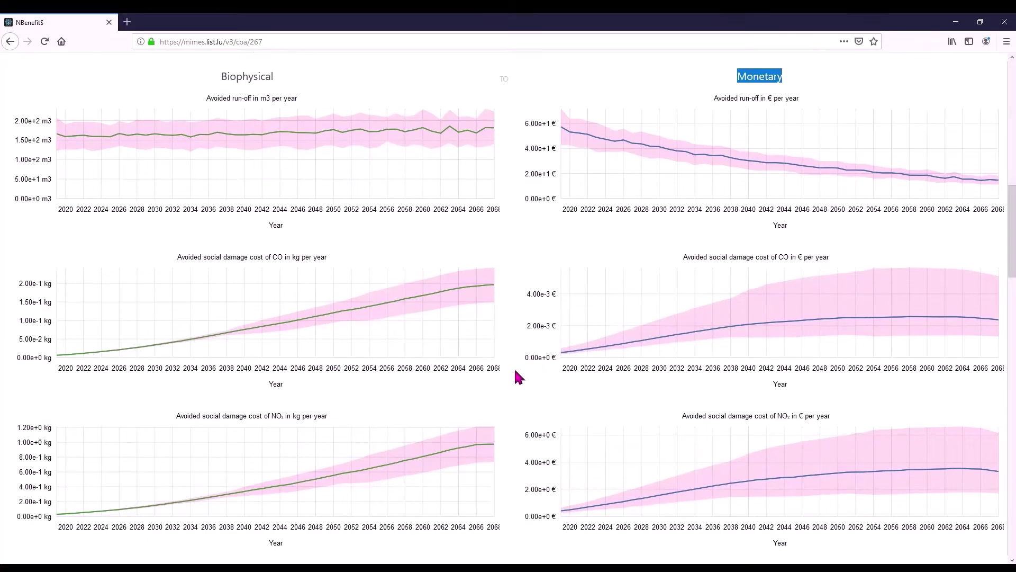
scroll(515, 370, down, 2)
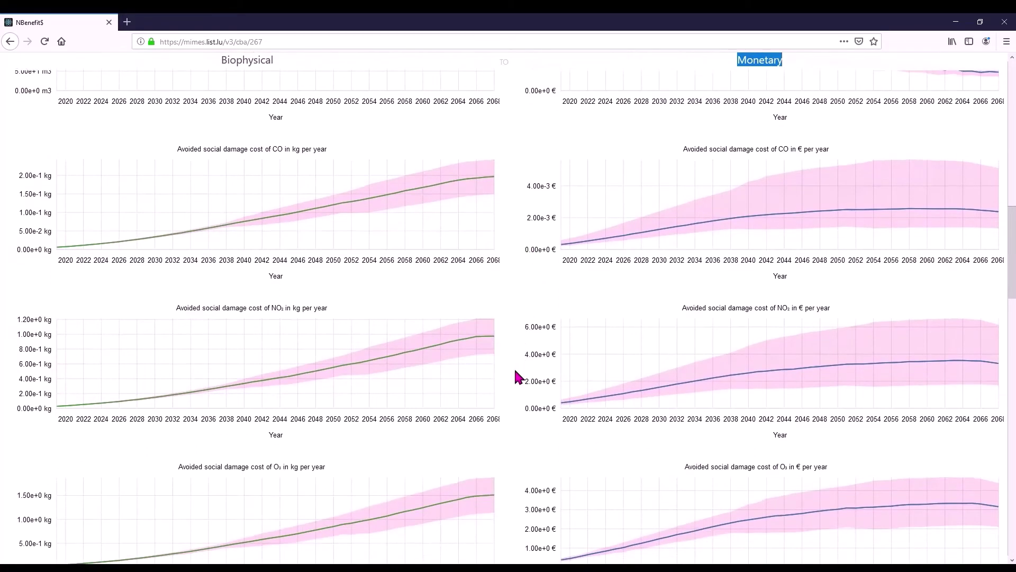
scroll(516, 376, down, 2)
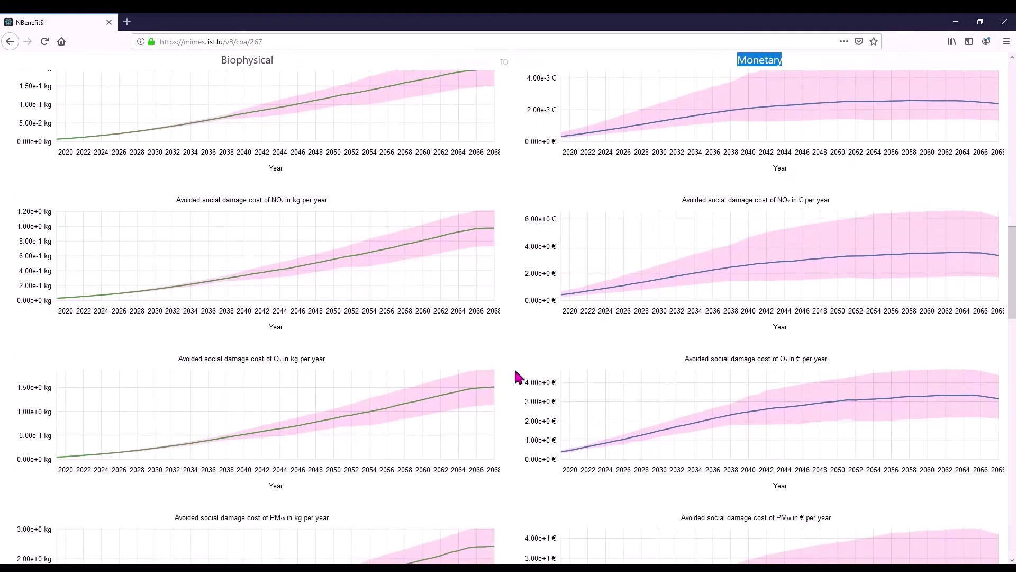
scroll(515, 372, down, 3)
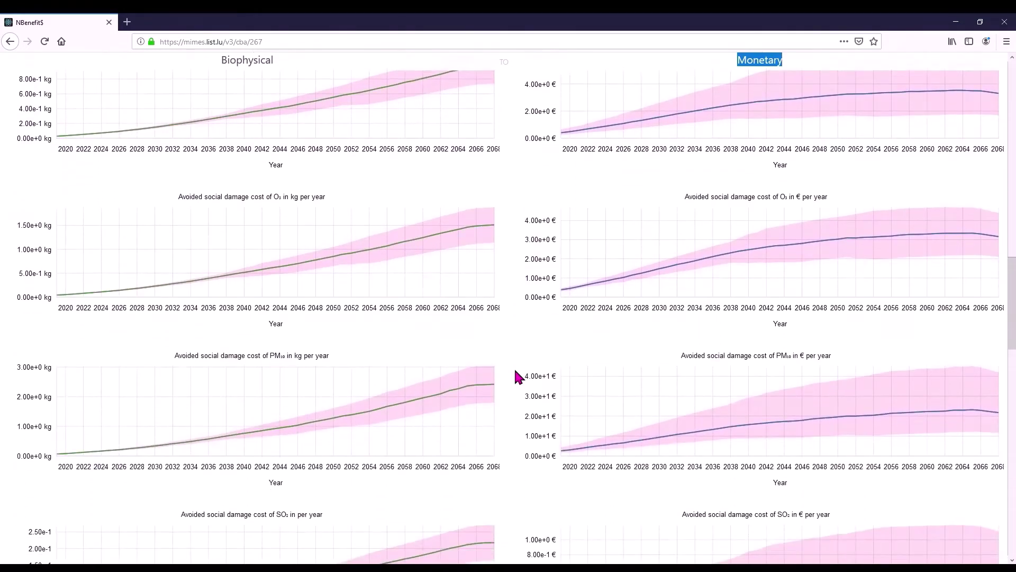
scroll(515, 372, down, 4)
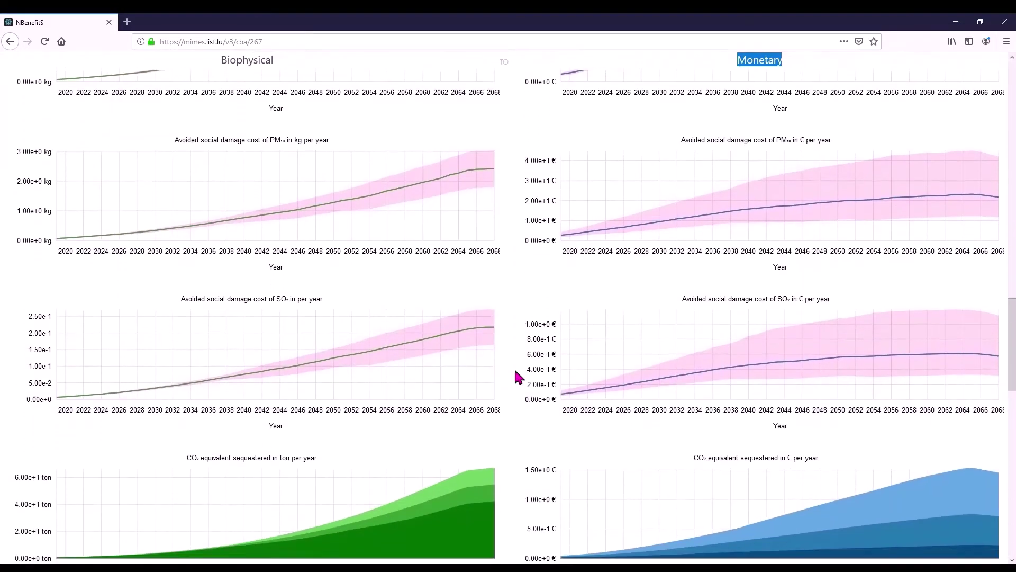
scroll(515, 376, down, 2)
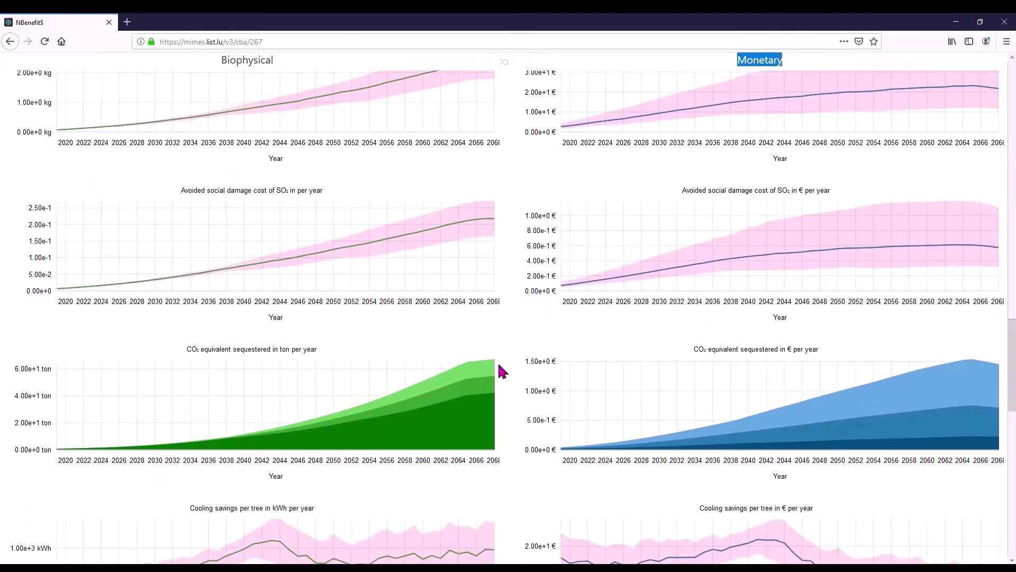
Examine the remaining yearly Biophysical and Monetary charts for irrigated water, re-planted trees and treatment of biowaste
mouse_move(491, 364)
scroll(503, 364, down, 2)
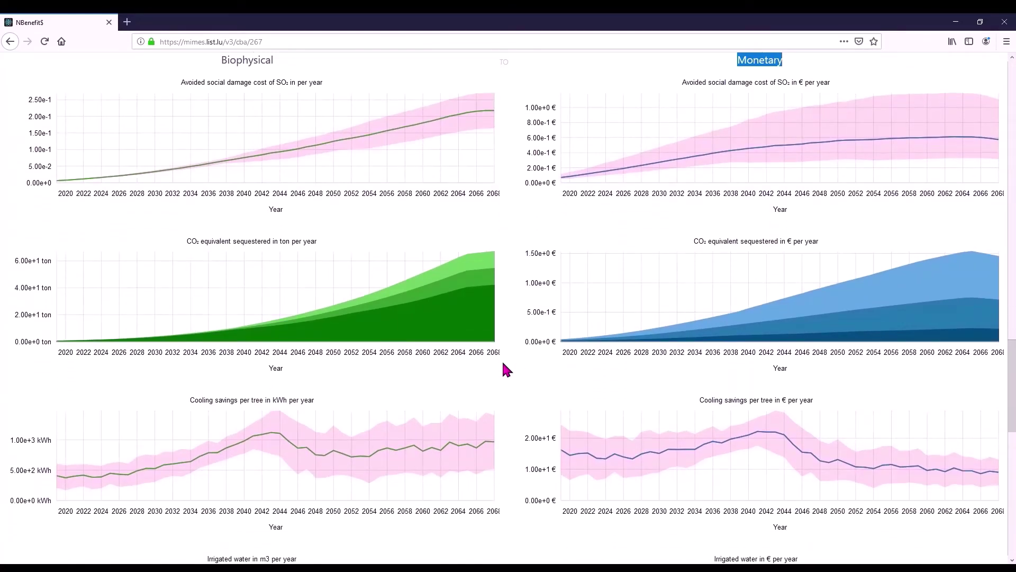
scroll(504, 364, down, 5)
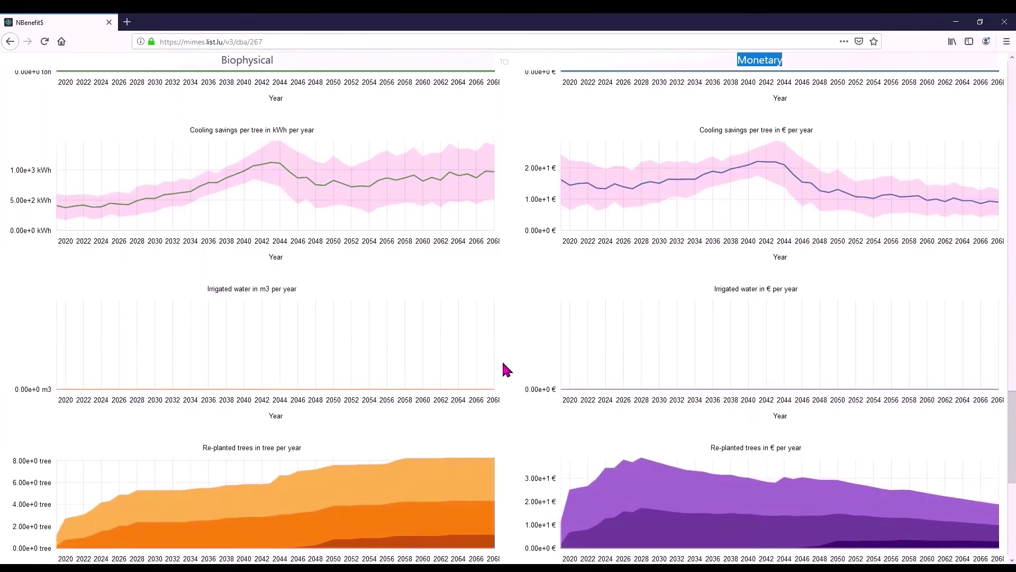
scroll(504, 364, down, 4)
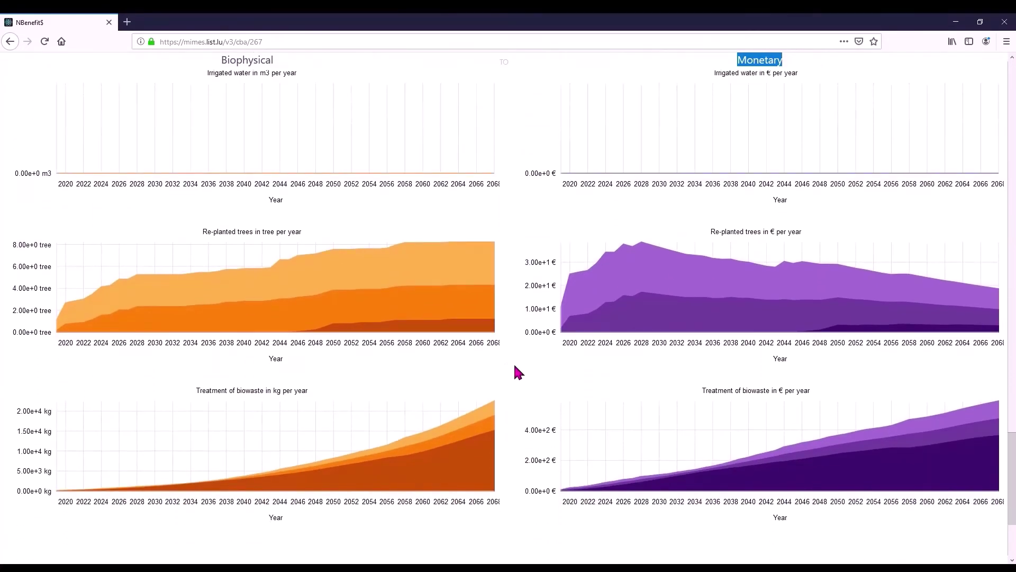
Download the costs-benefits analysis report and review its implementation and operational costs in Adobe Acrobat with the tools pane collapsed
drag(1011, 477, 1012, 94)
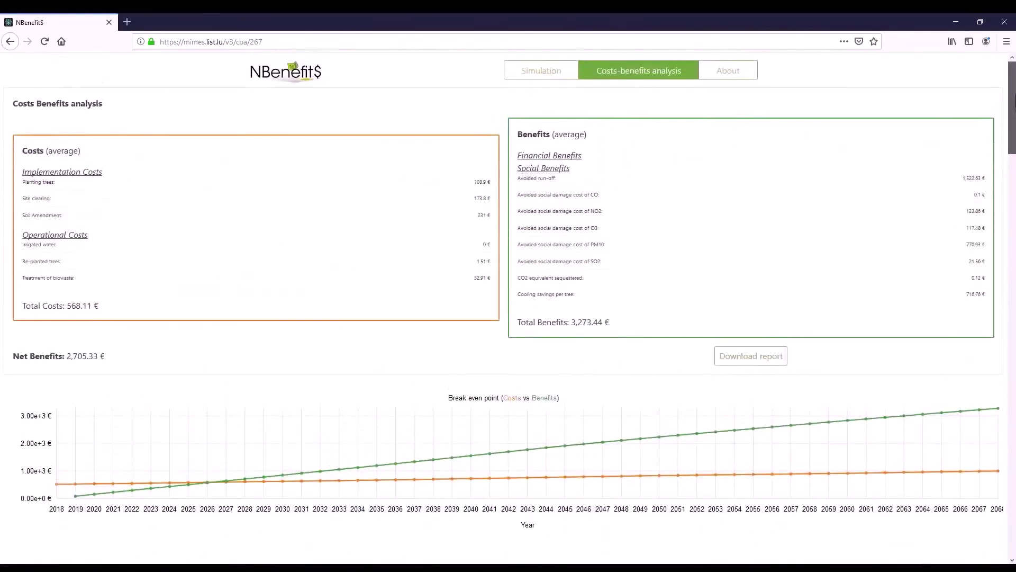
click(751, 357)
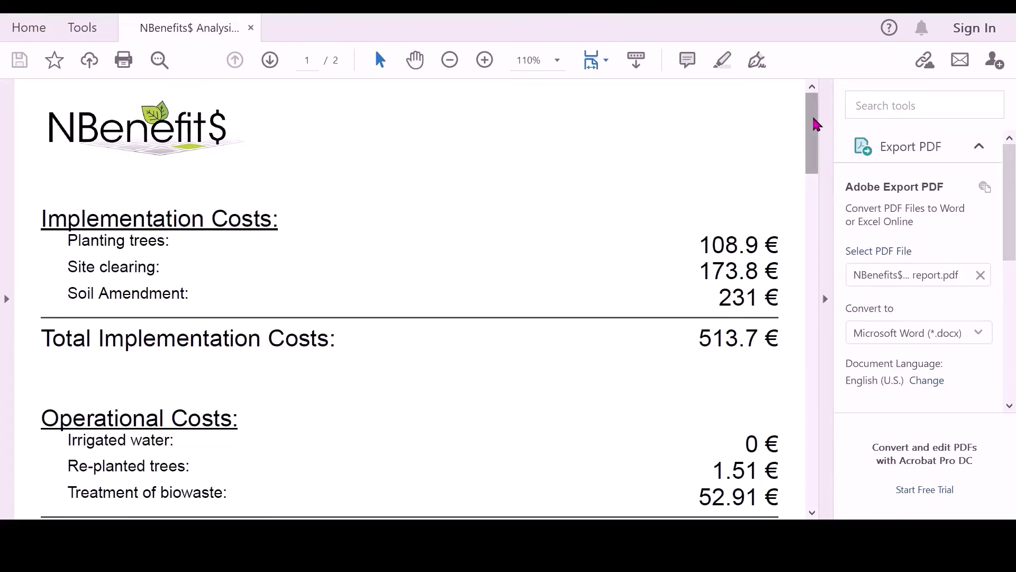
drag(814, 123, 821, 138)
click(825, 299)
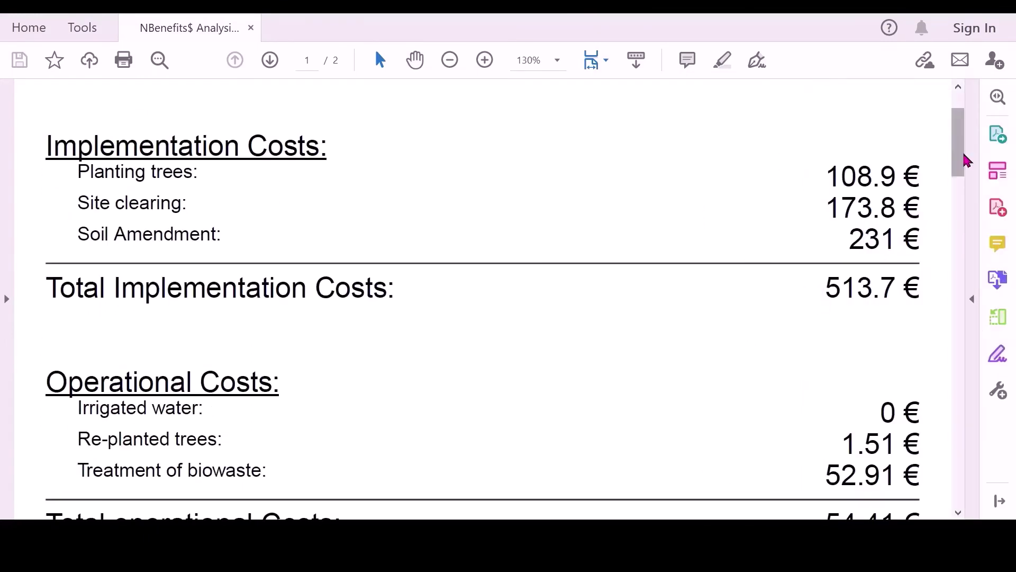
drag(965, 160, 962, 113)
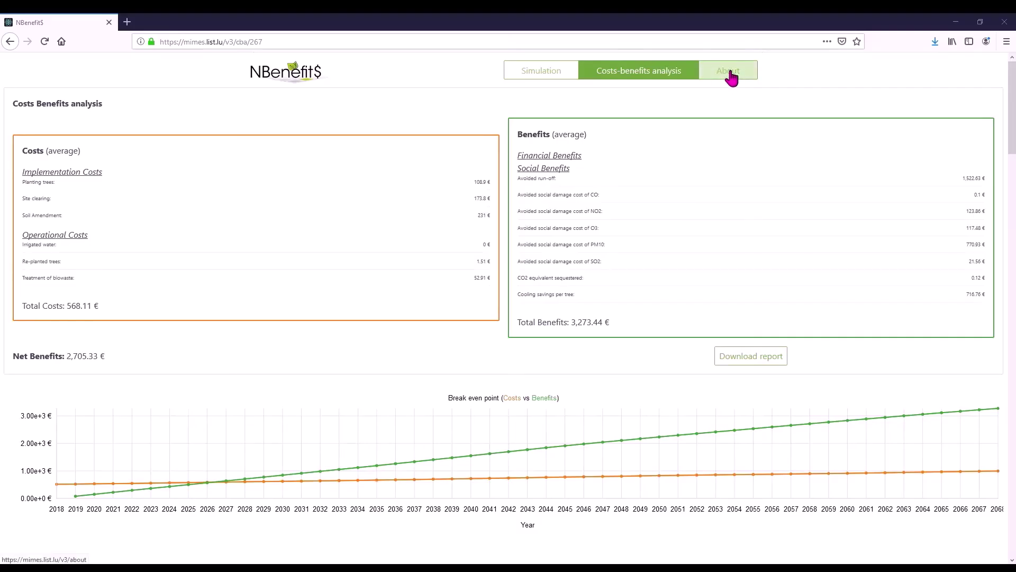
Return to NBenefit$ in the browser, view its About information, and close the browser window
click(731, 74)
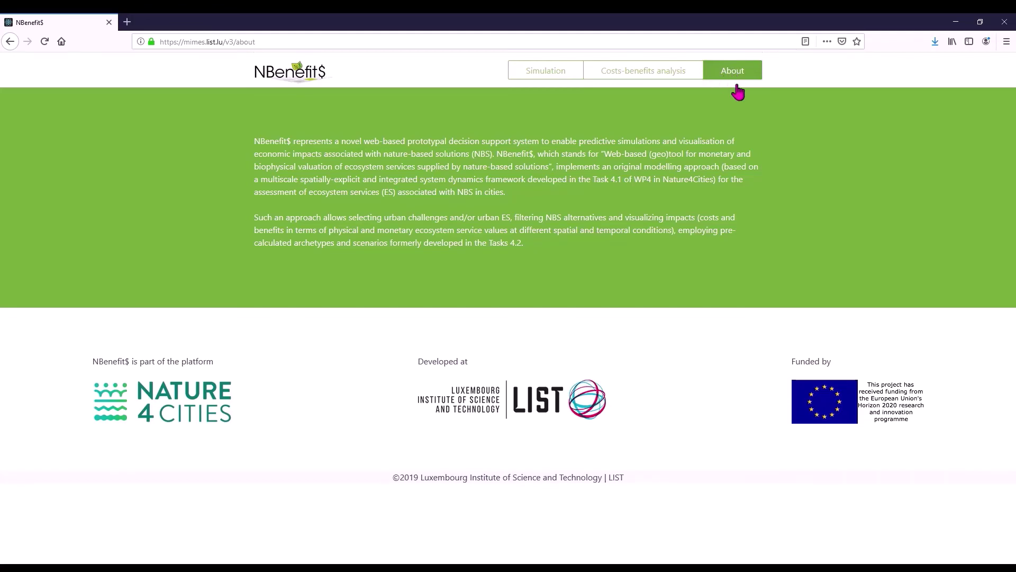
click(1008, 24)
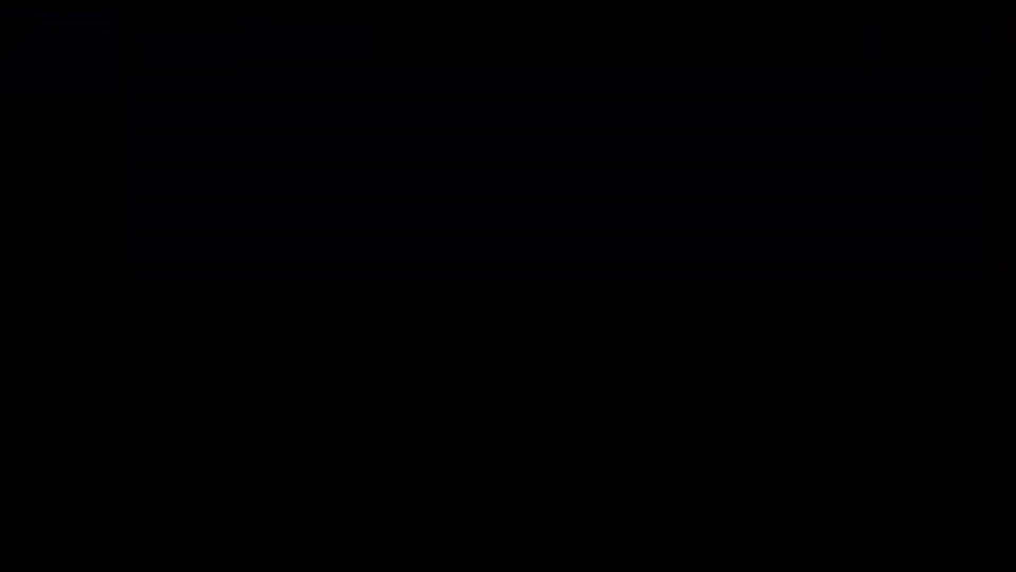